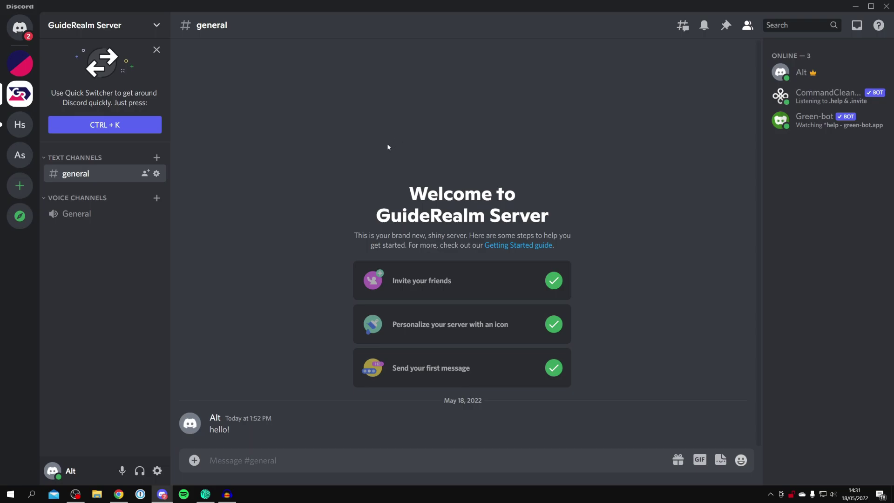
Step: In Chrome, search Google for top.gg and open the top.gg bot list site
click(119, 494)
click(261, 242)
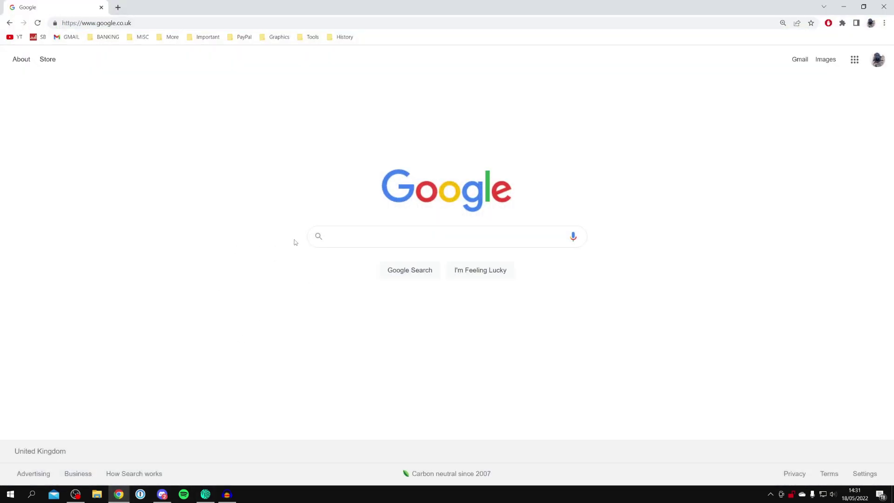
click(350, 238)
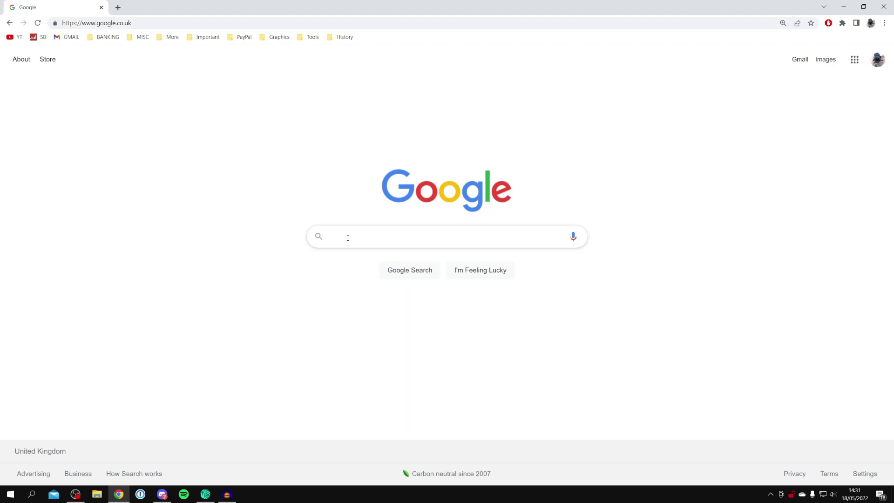
text(top.gg)
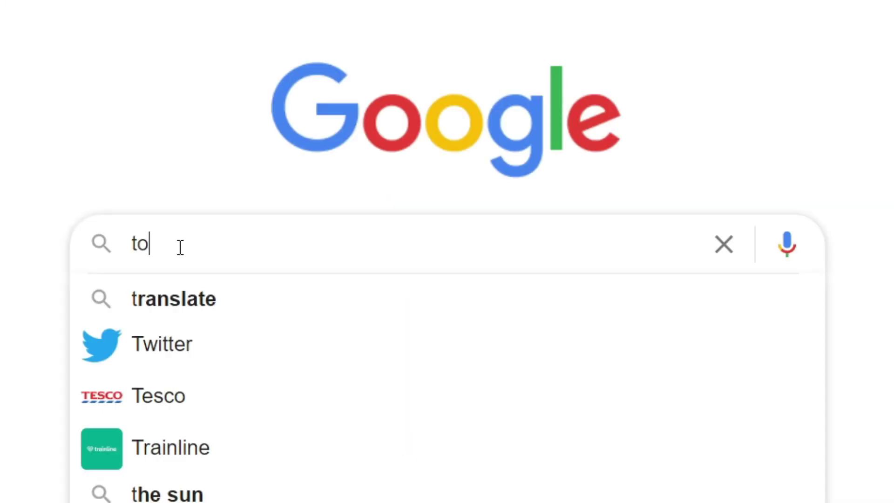
key(Return)
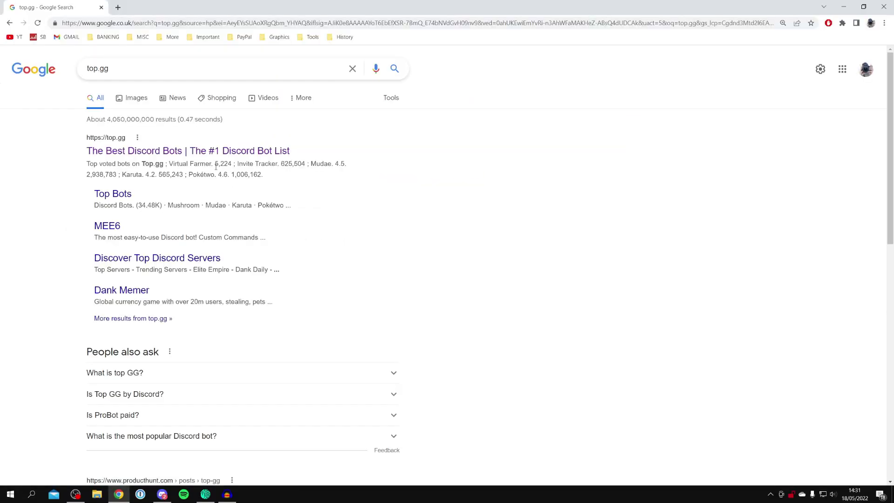
click(226, 153)
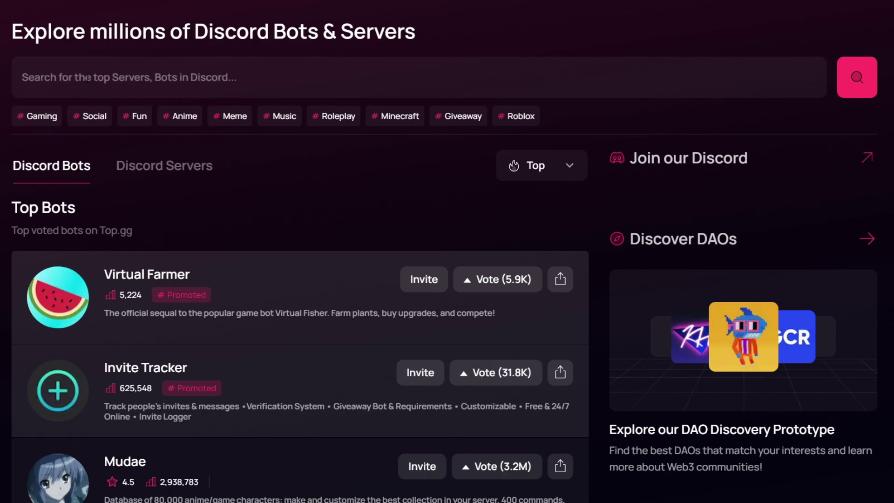
Step: Search the top.gg bot list for 'simple po' and scroll through the matching bots
click(208, 71)
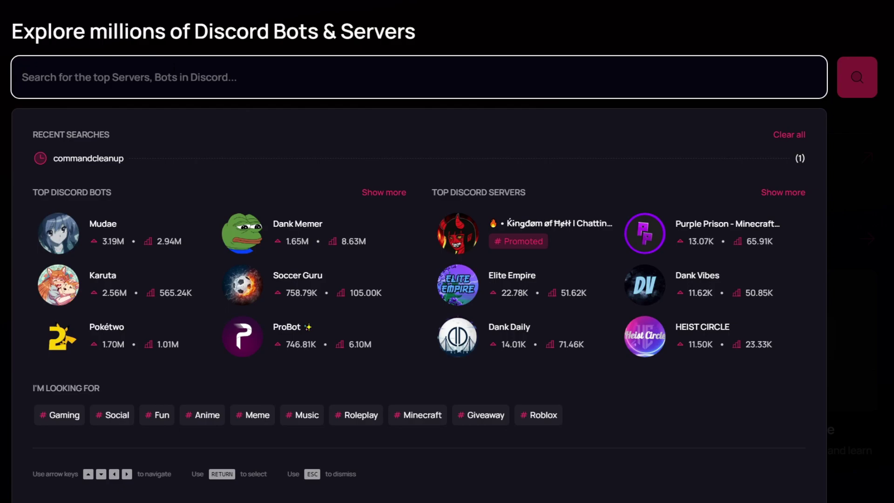
text(simple poll)
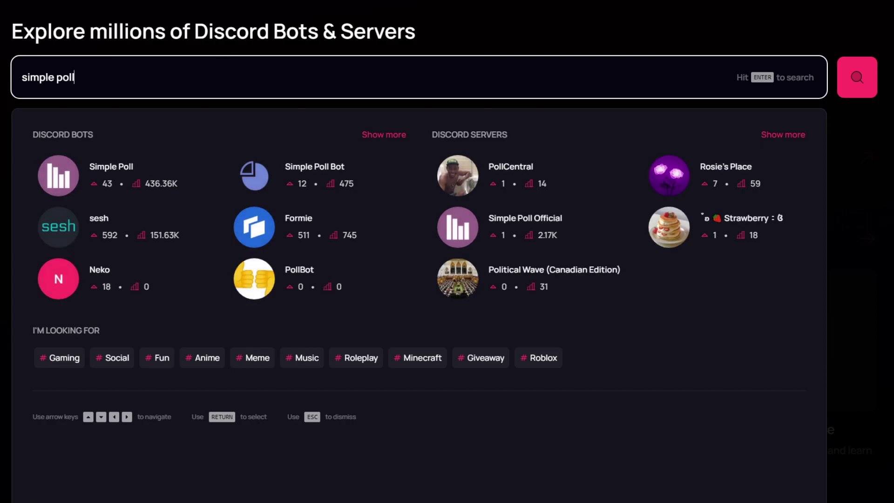
click(858, 78)
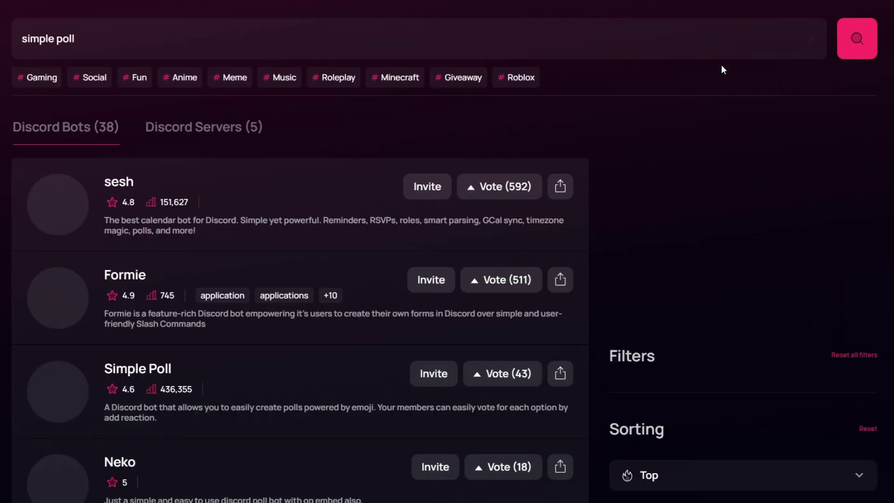
scroll(373, 261, down, 3)
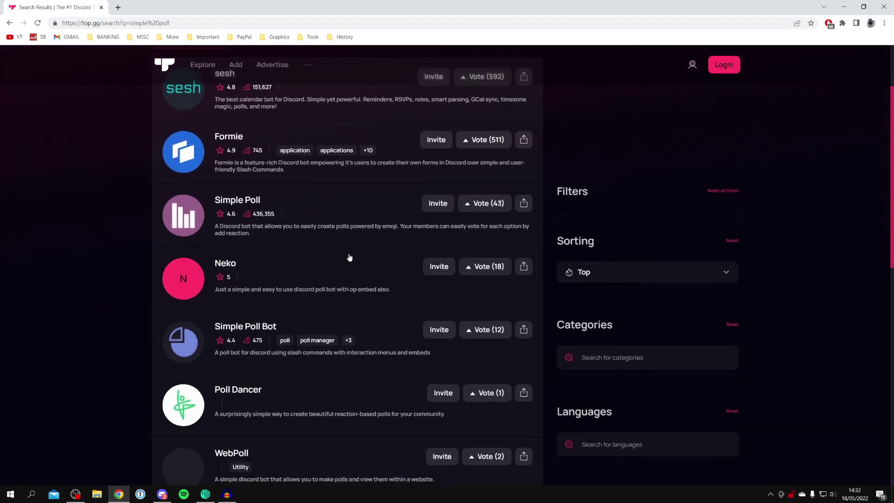
Step: Open the Simple Poll bot's page on top.gg and look over its details
click(196, 217)
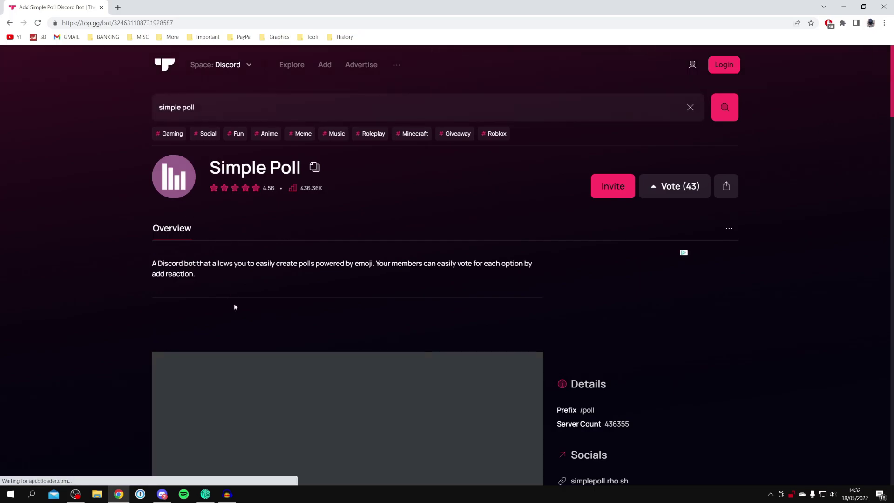
scroll(233, 302, down, 5)
scroll(235, 309, up, 5)
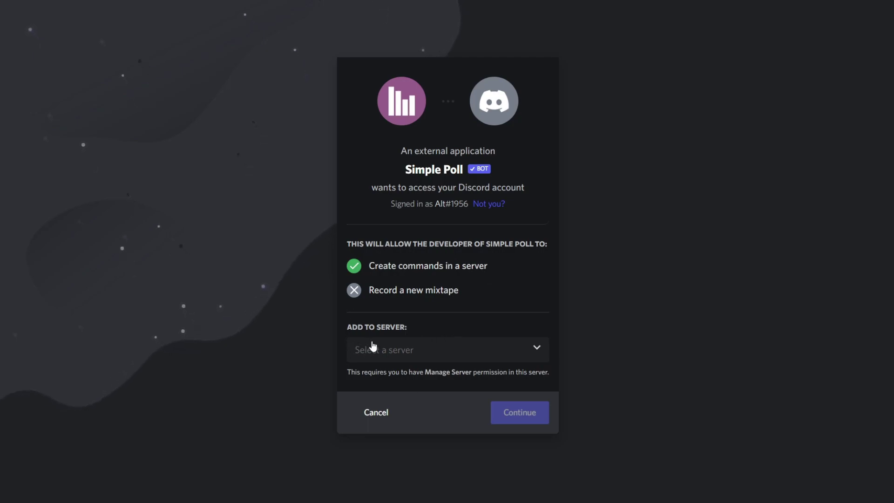
Step: Authorize Simple Poll for GuideRealm Server, pass the hCaptcha check, and return to Discord
click(418, 355)
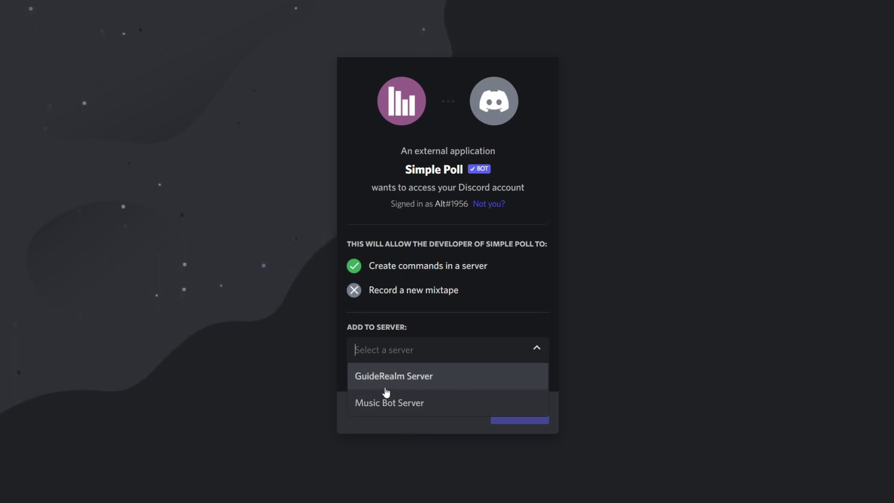
click(465, 380)
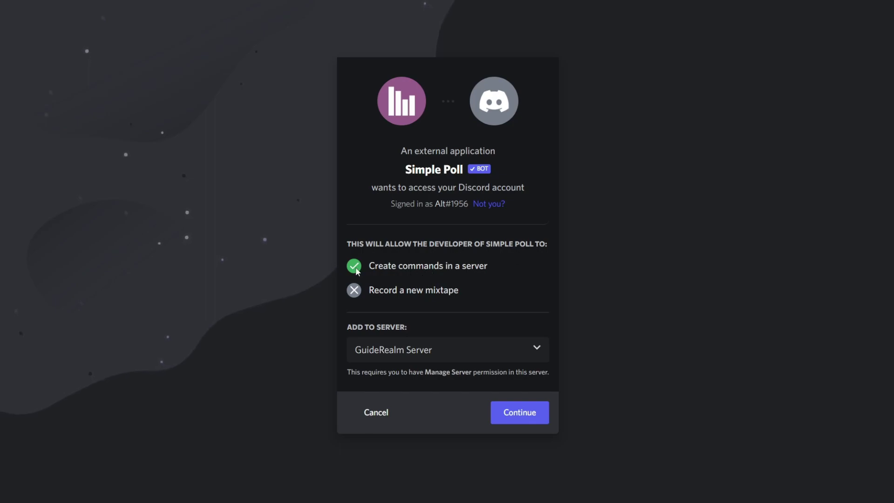
click(507, 417)
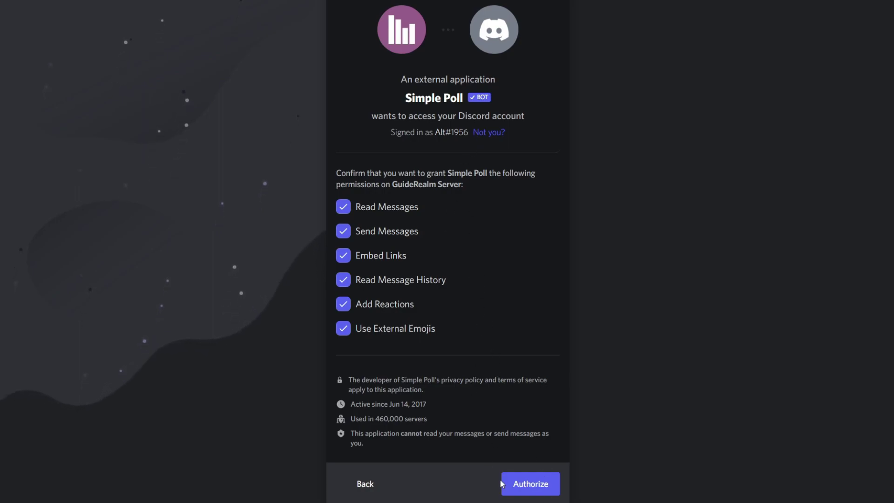
click(515, 487)
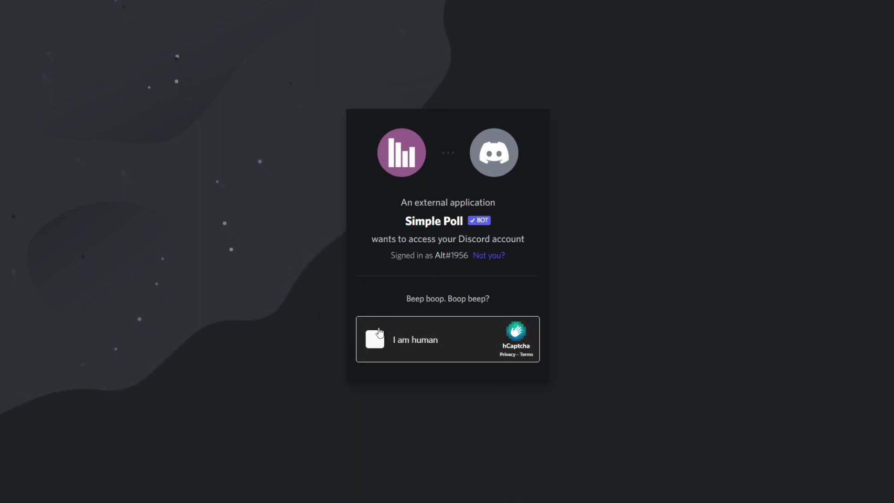
click(375, 343)
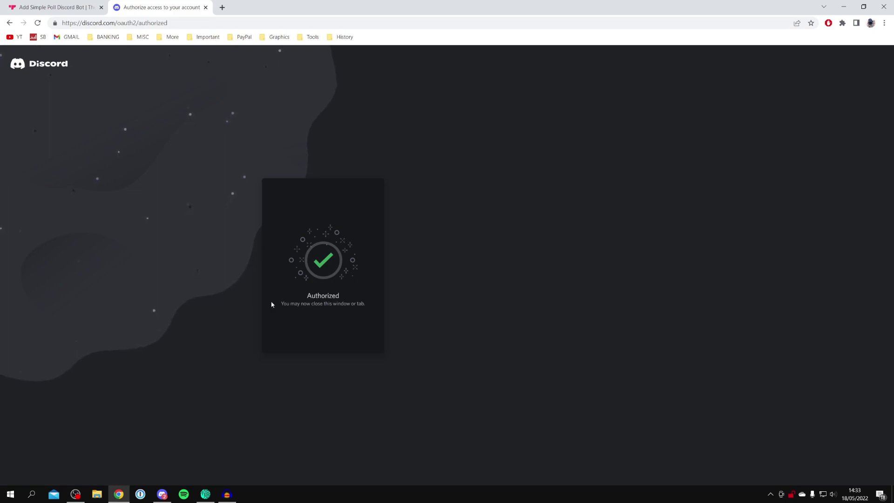
click(162, 494)
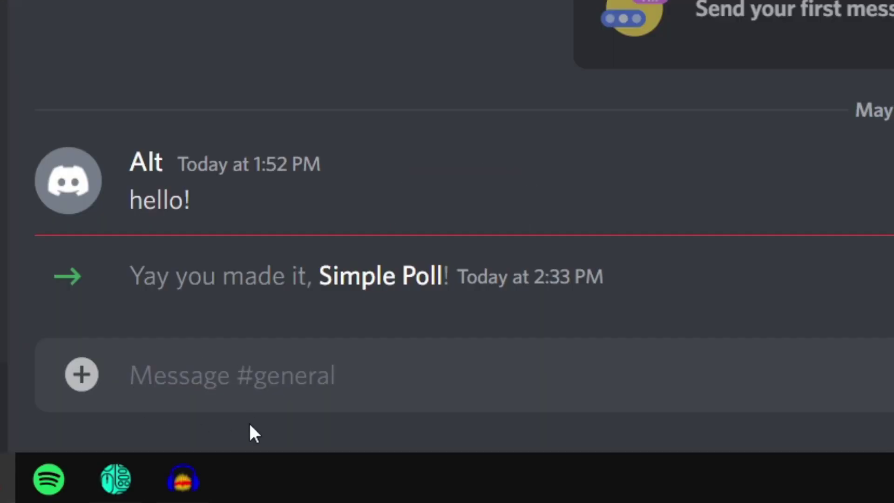
Step: Start a /poll command in #general with the question "What do you like?"
click(236, 385)
text(/poll)
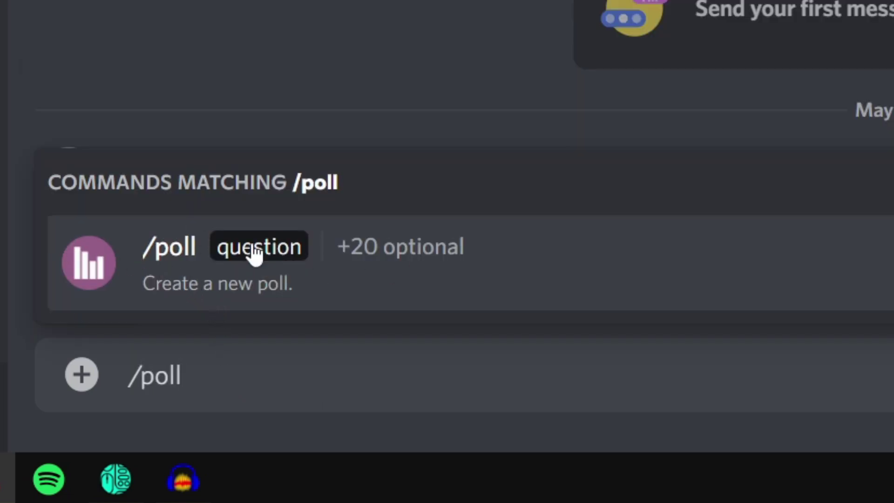
click(313, 263)
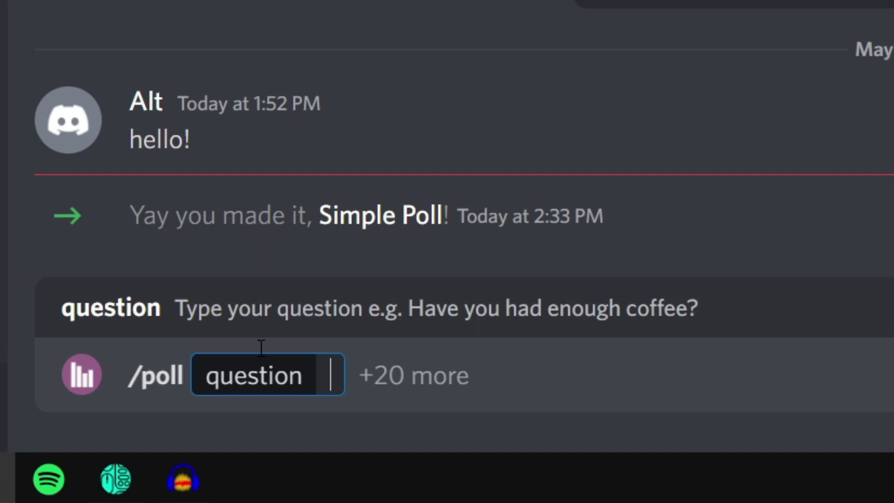
text(")
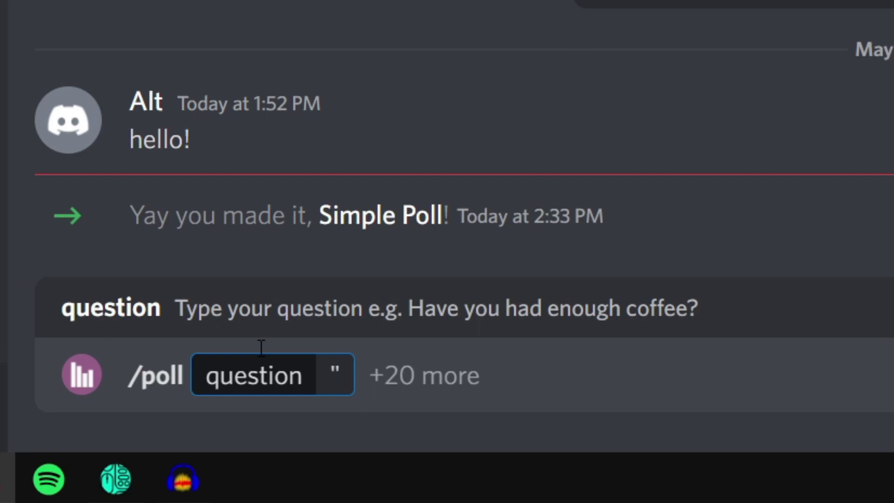
text(W)
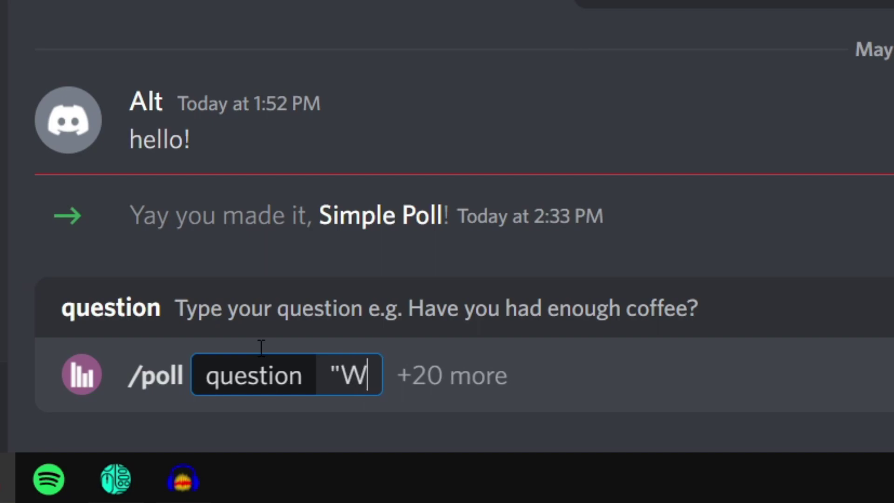
text(hat do y)
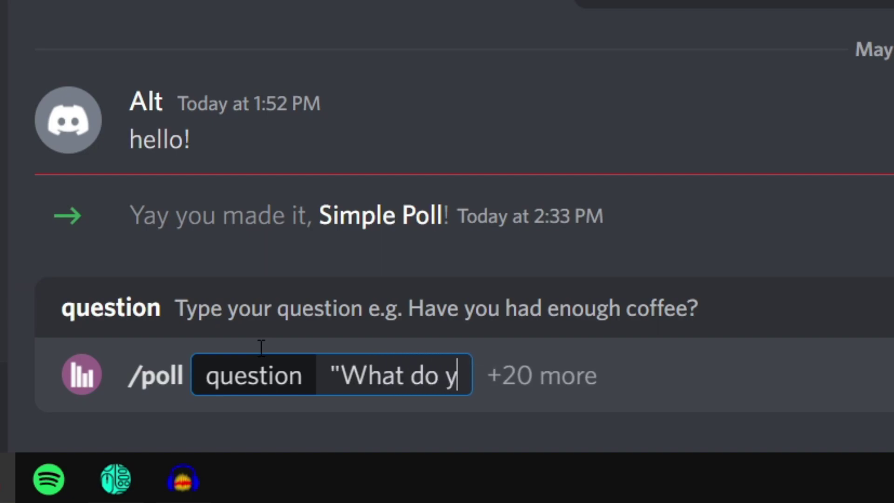
text(ou like?")
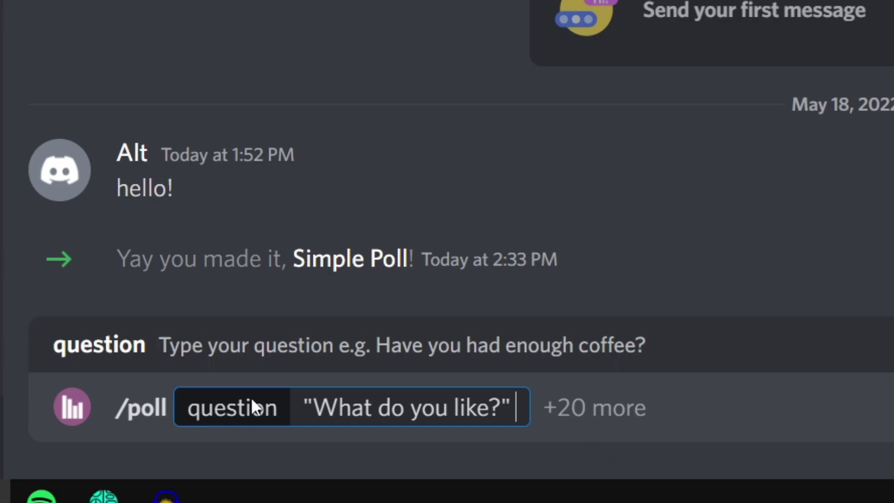
Step: Add Blue as the poll's first answer choice (choice_a)
click(325, 481)
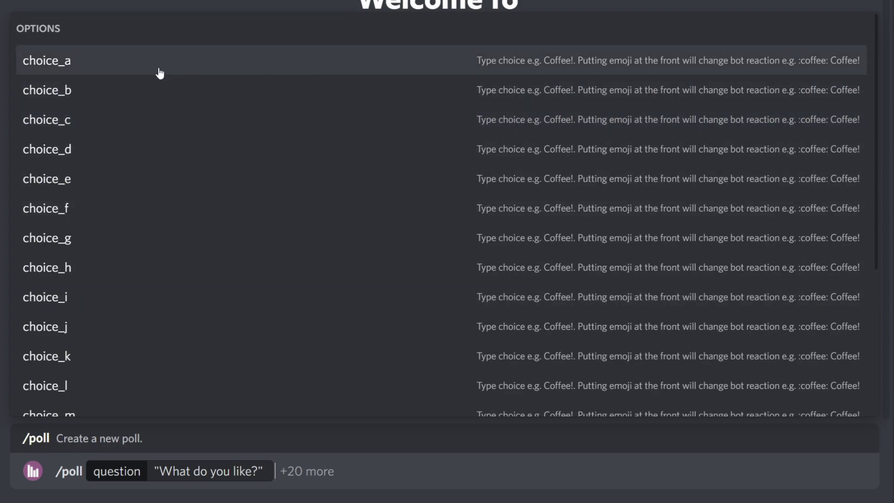
click(53, 62)
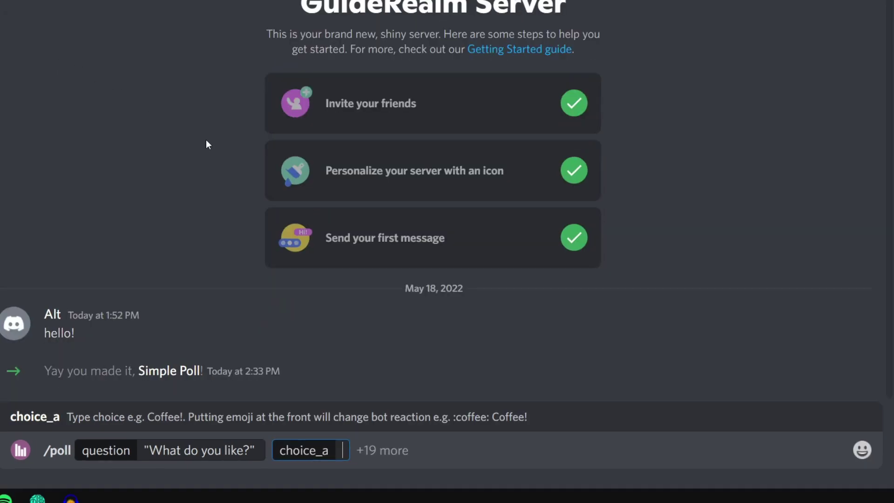
text(Blue)
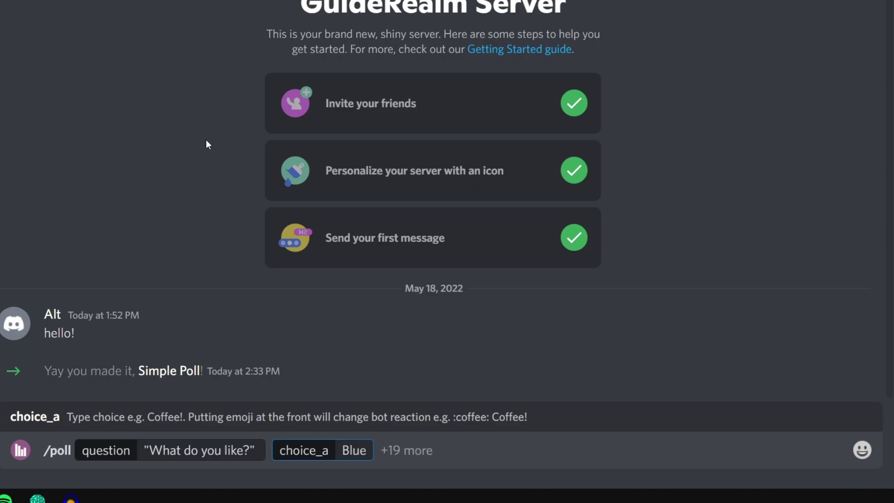
Step: Add Red as the second choice (choice_b) and post the poll to #general
click(412, 448)
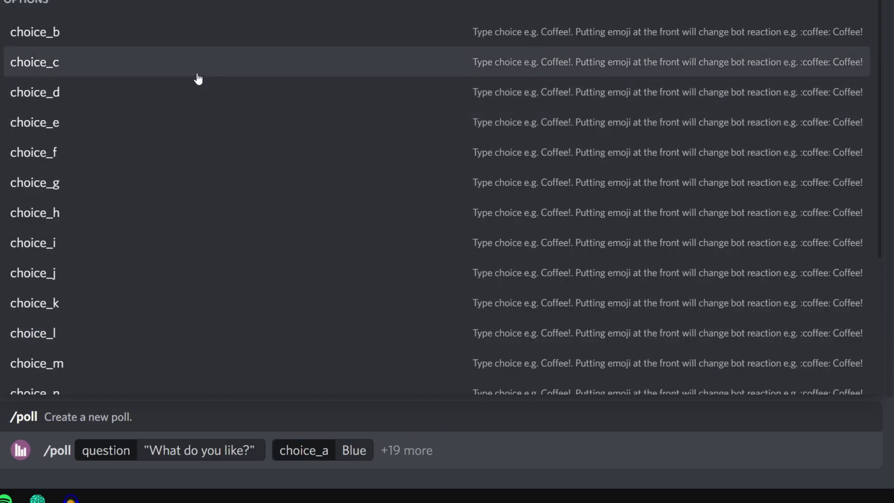
click(175, 41)
text(Red)
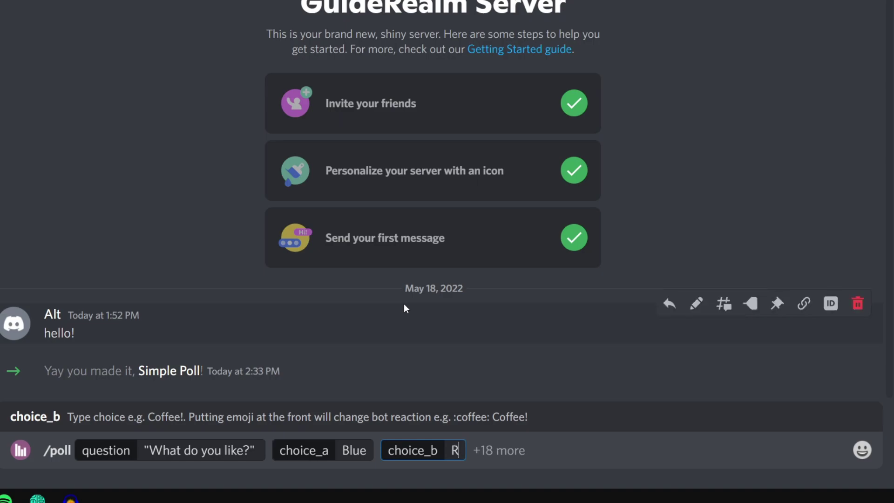
key(Tab)
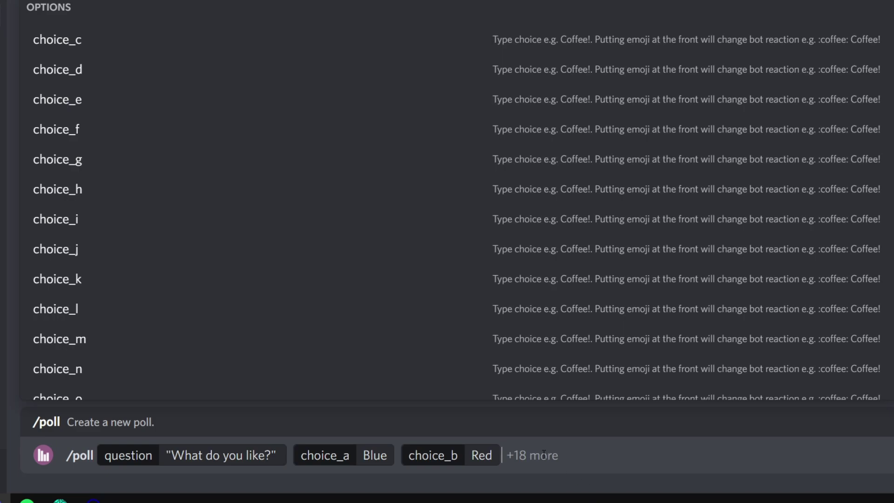
key(Return)
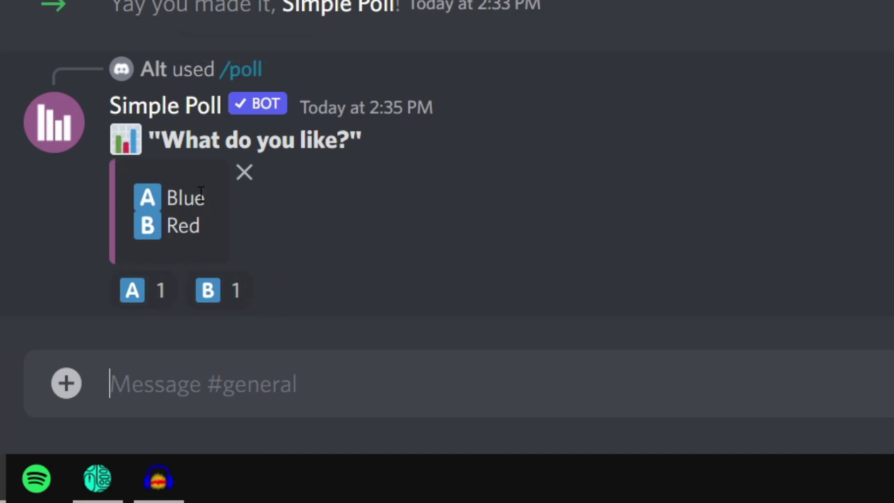
Step: Vote for Blue, making the poll show 2 votes for Blue and 1 for Red
click(154, 291)
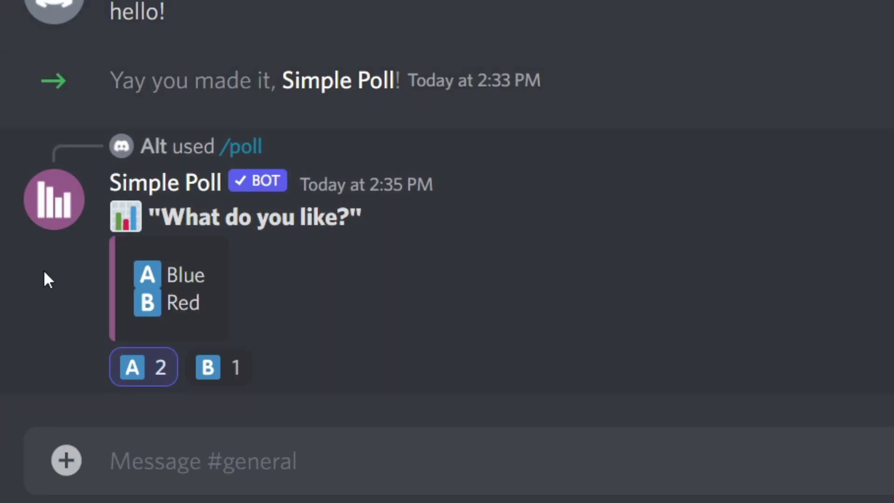